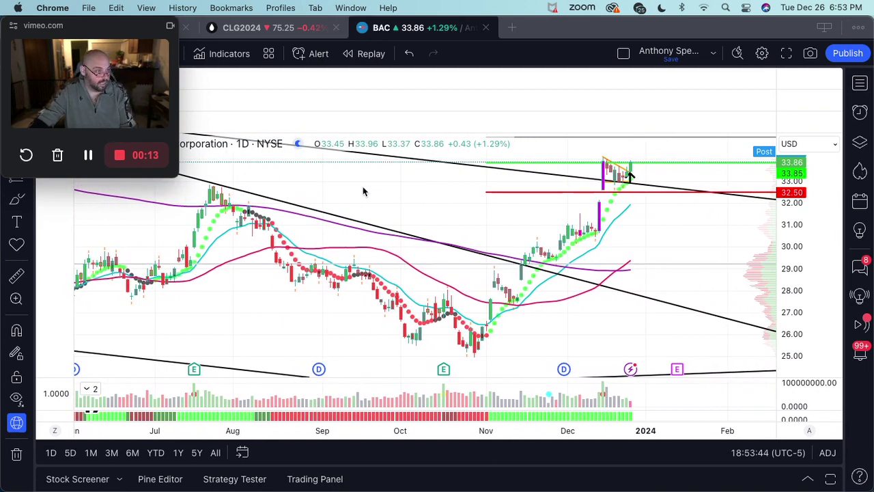
Examine the BAC daily chart from the recent rally back to the 2022 price history and return to the latest candles
{"action": "scroll", "coordinate": [364, 191], "scroll_direction": "left", "scroll_amount": 3}
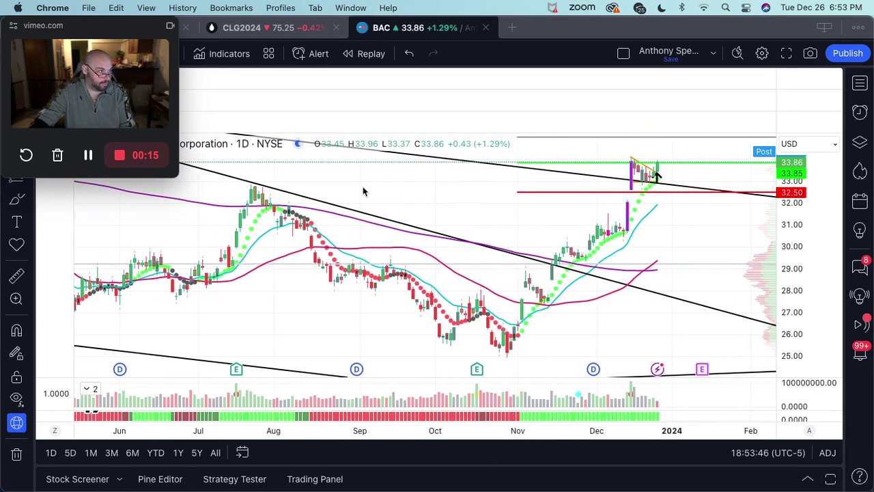
{"action": "scroll", "coordinate": [363, 191], "scroll_direction": "up", "scroll_amount": 5}
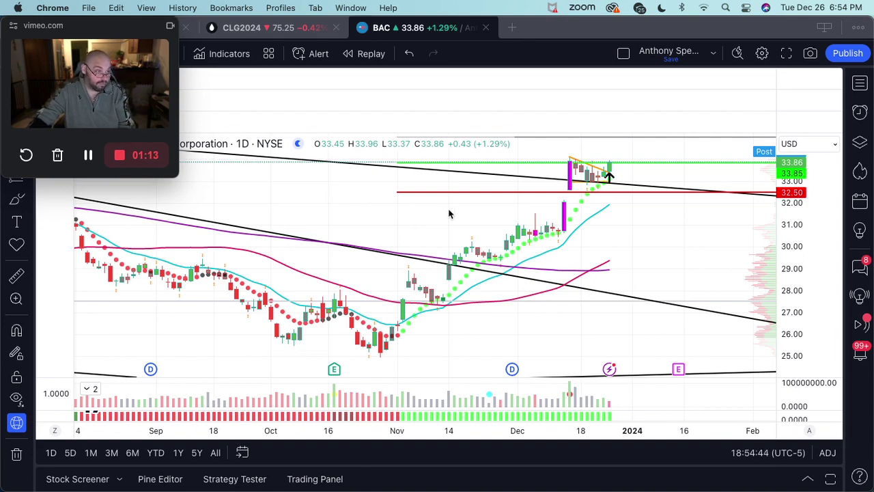
{"action": "scroll", "coordinate": [445, 215], "scroll_direction": "down", "scroll_amount": 10}
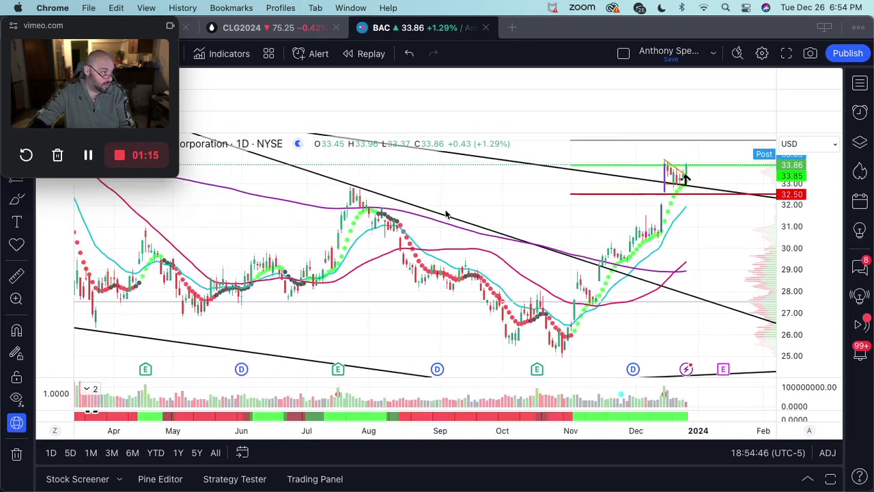
{"action": "scroll", "coordinate": [445, 215], "scroll_direction": "down", "scroll_amount": 10}
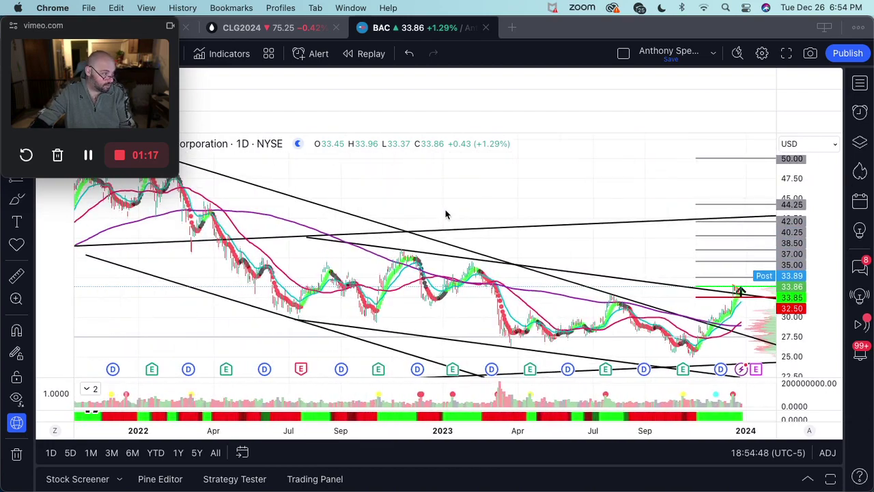
{"action": "scroll", "coordinate": [445, 215], "scroll_direction": "up", "scroll_amount": 10}
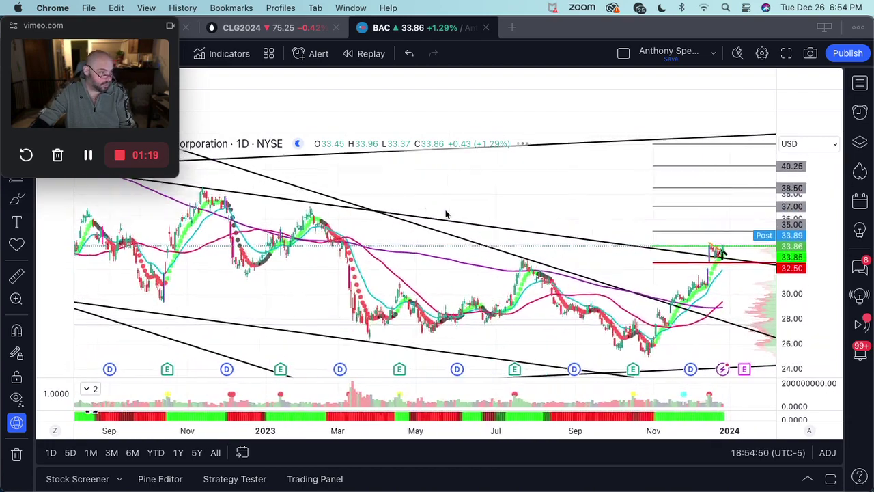
{"action": "scroll", "coordinate": [445, 214], "scroll_direction": "up", "scroll_amount": 6}
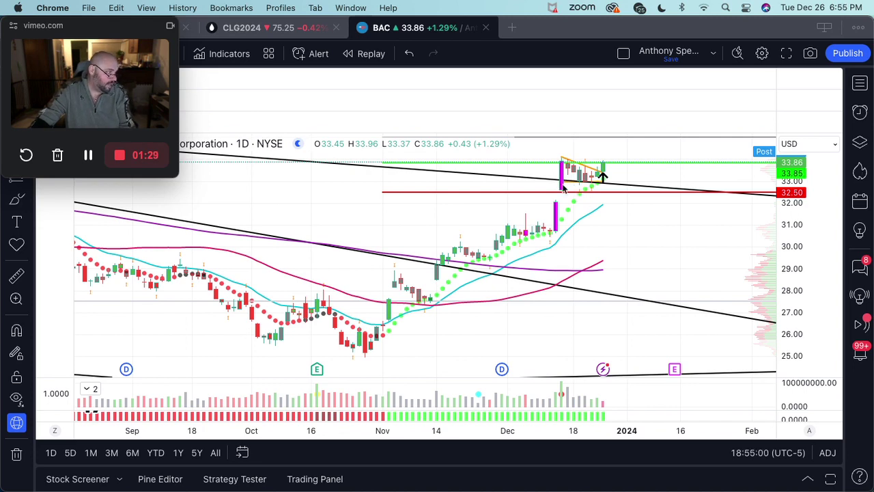
Examine the orange consolidation pattern over the mid-to-late December candles, tracing its lower and upper boundary lines
{"action": "left_click", "coordinate": [574, 184]}
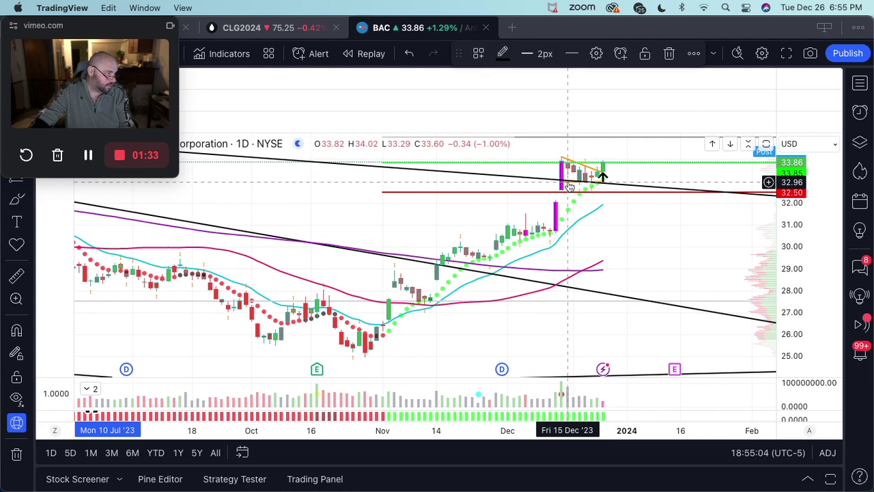
{"action": "left_click", "coordinate": [599, 176]}
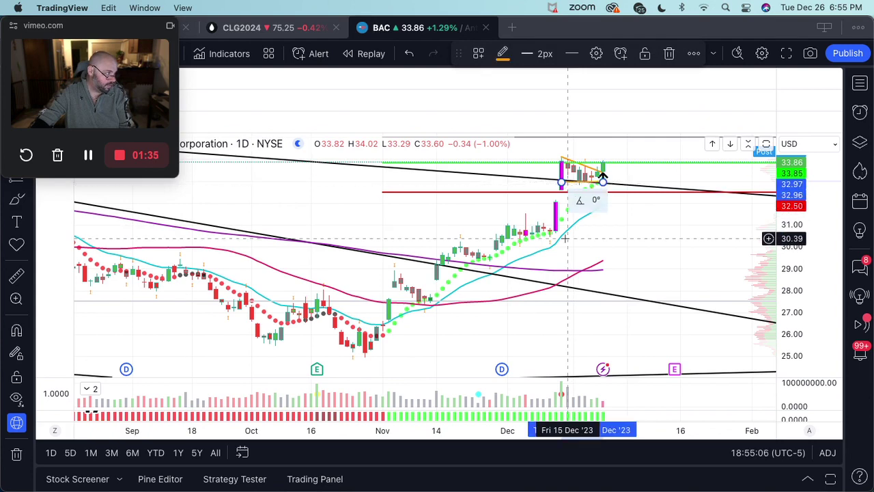
{"action": "left_click", "coordinate": [517, 183]}
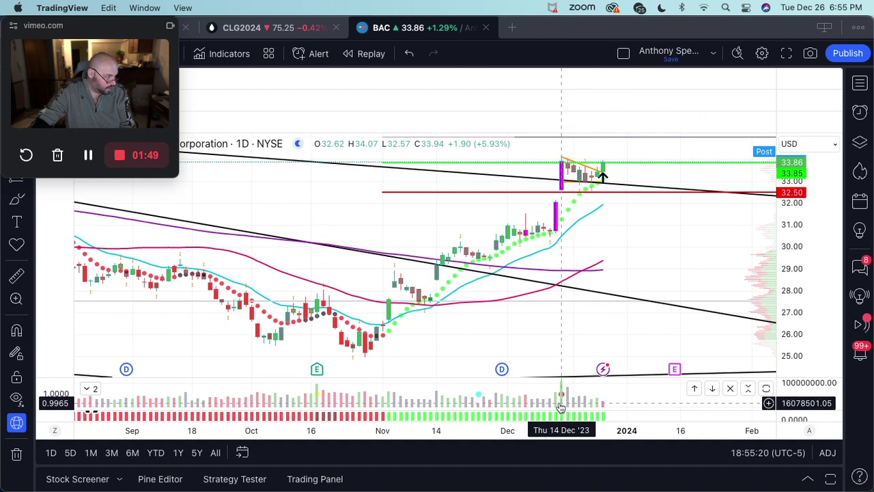
{"action": "left_click", "coordinate": [604, 180]}
{"action": "left_click", "coordinate": [560, 181]}
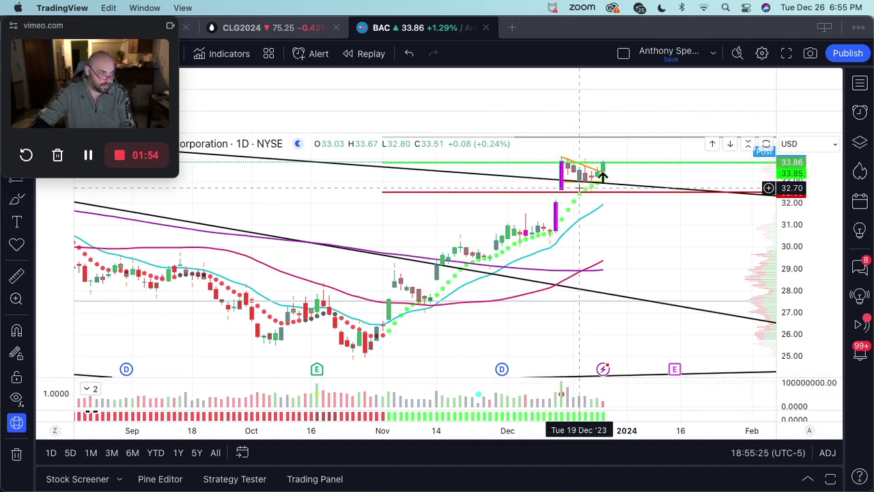
{"action": "left_click", "coordinate": [561, 158]}
{"action": "left_click", "coordinate": [603, 174]}
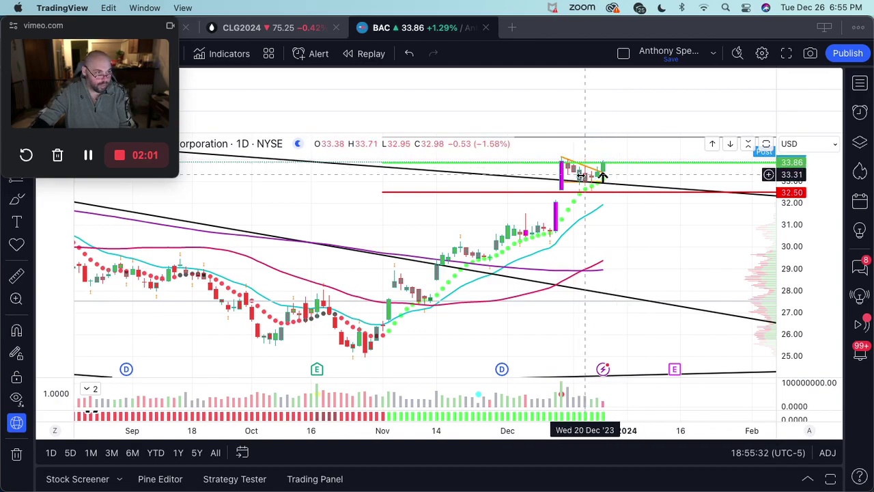
Examine the long-term descending trendlines back to 2022 and return to the recent breakout area
{"action": "scroll", "coordinate": [599, 256], "scroll_direction": "down", "scroll_amount": 5}
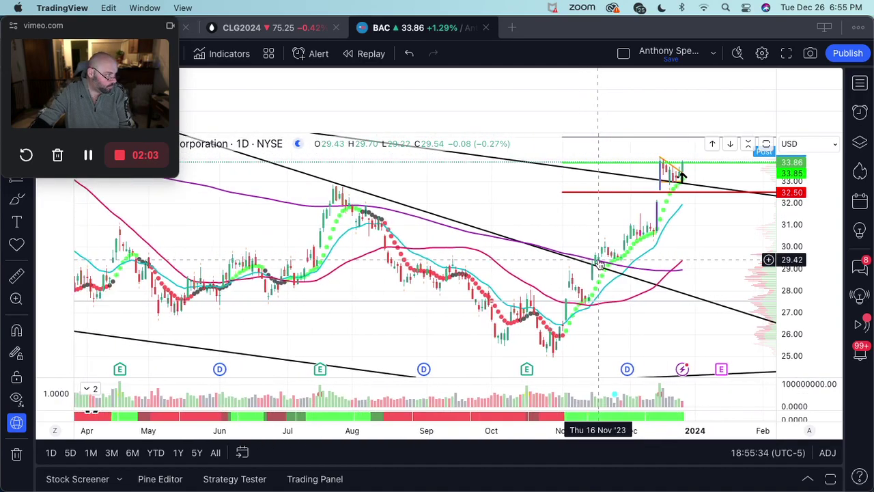
{"action": "scroll", "coordinate": [599, 263], "scroll_direction": "down", "scroll_amount": 8}
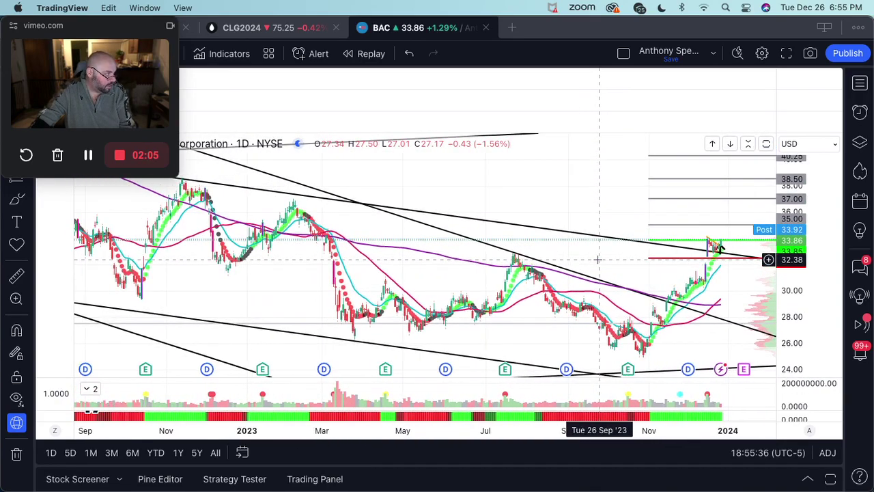
{"action": "scroll", "coordinate": [599, 260], "scroll_direction": "down", "scroll_amount": 6}
{"action": "scroll", "coordinate": [598, 259], "scroll_direction": "down", "scroll_amount": 6}
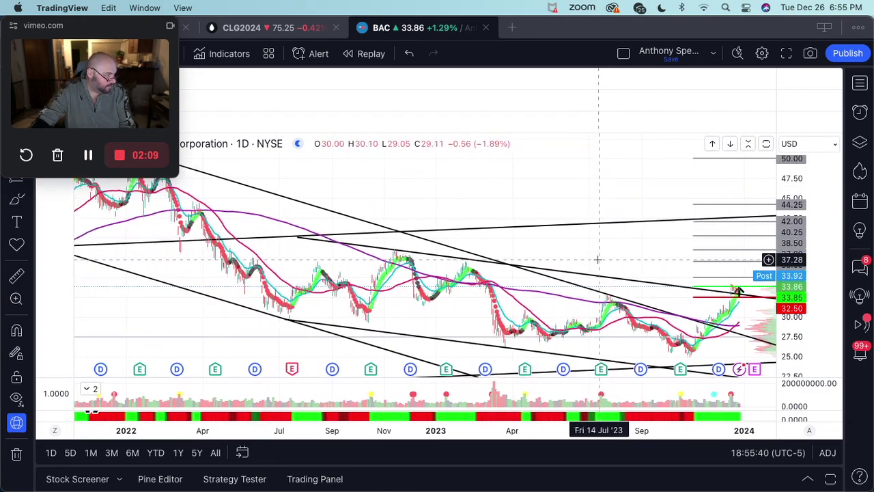
{"action": "scroll", "coordinate": [598, 260], "scroll_direction": "right", "scroll_amount": 2}
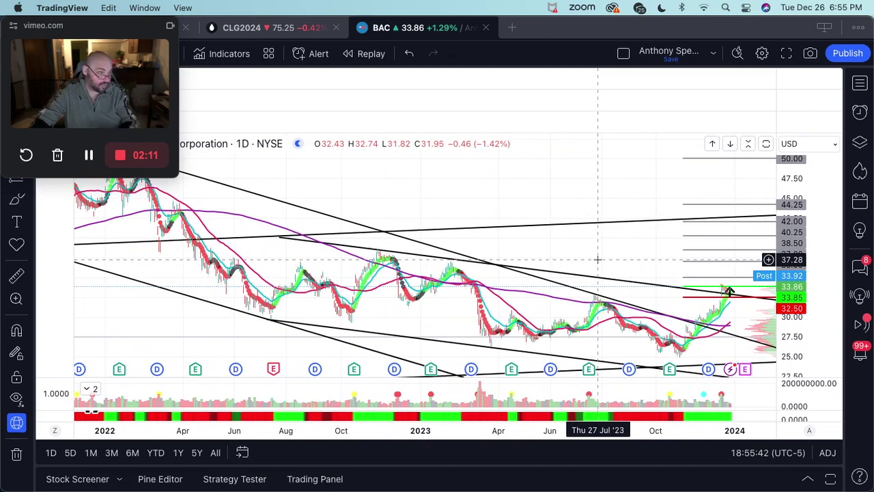
{"action": "scroll", "coordinate": [598, 259], "scroll_direction": "up", "scroll_amount": 4}
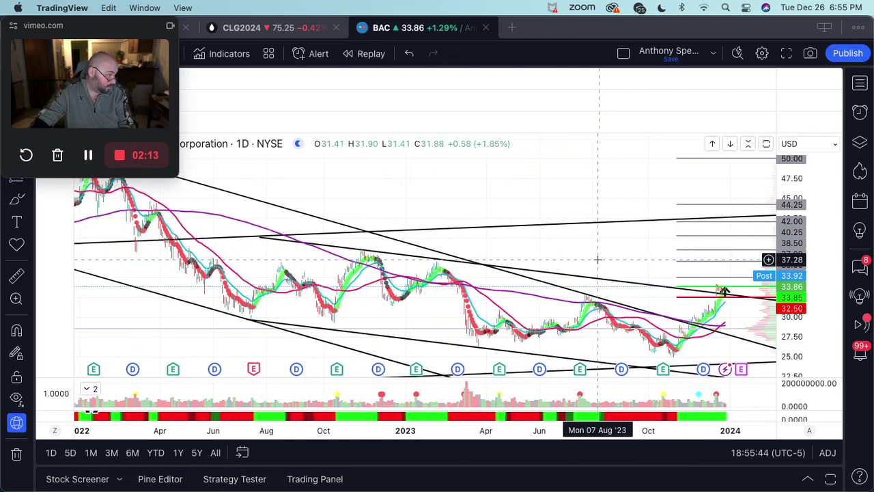
{"action": "scroll", "coordinate": [599, 259], "scroll_direction": "up", "scroll_amount": 5}
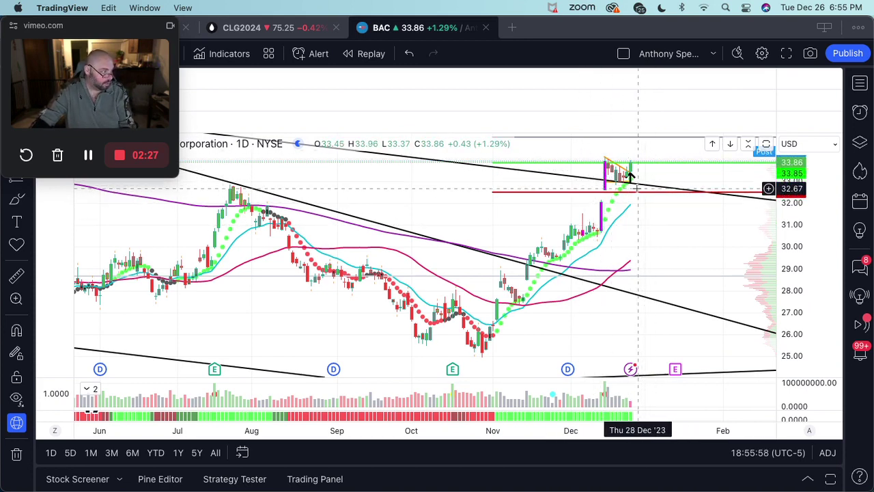
Widen the visible time range and compress the price scale to view the horizontal target levels up to 50.00
{"action": "left_click_drag", "start_coordinate": [631, 176], "coordinate": [634, 173]}
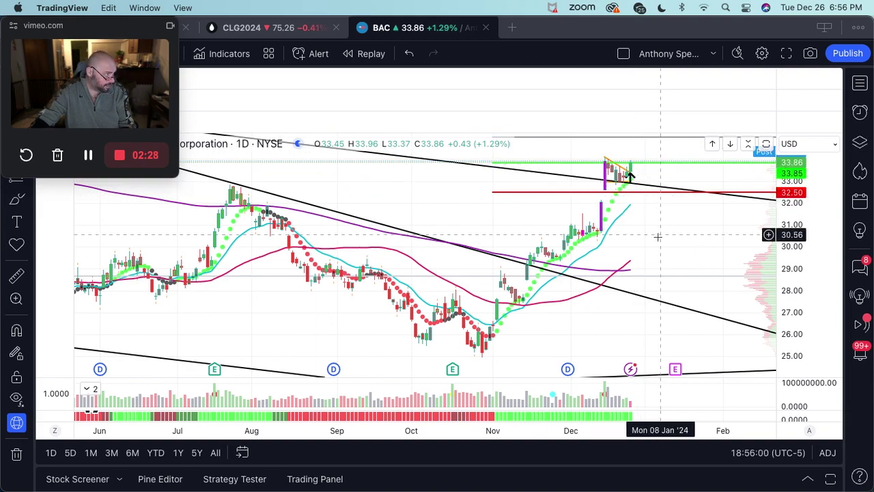
{"action": "scroll", "coordinate": [657, 235], "scroll_direction": "down", "scroll_amount": 3}
{"action": "scroll", "coordinate": [784, 248], "scroll_direction": "down", "scroll_amount": 4}
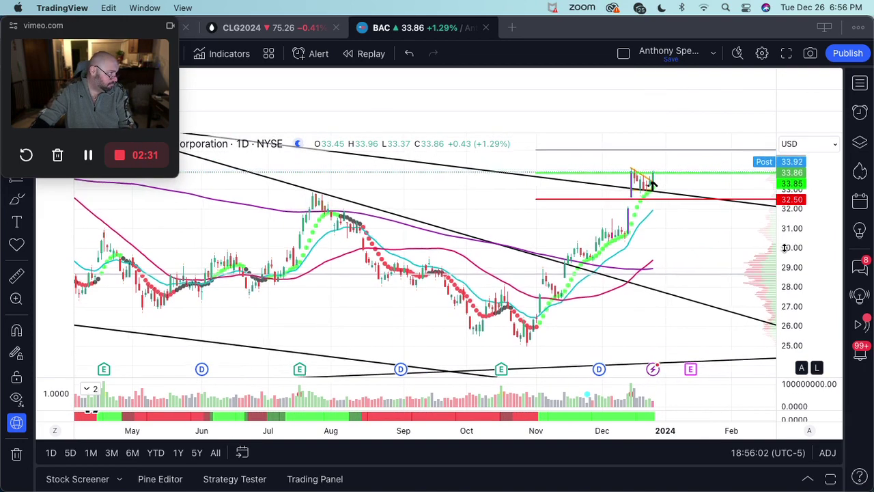
{"action": "scroll", "coordinate": [784, 248], "scroll_direction": "down", "scroll_amount": 5}
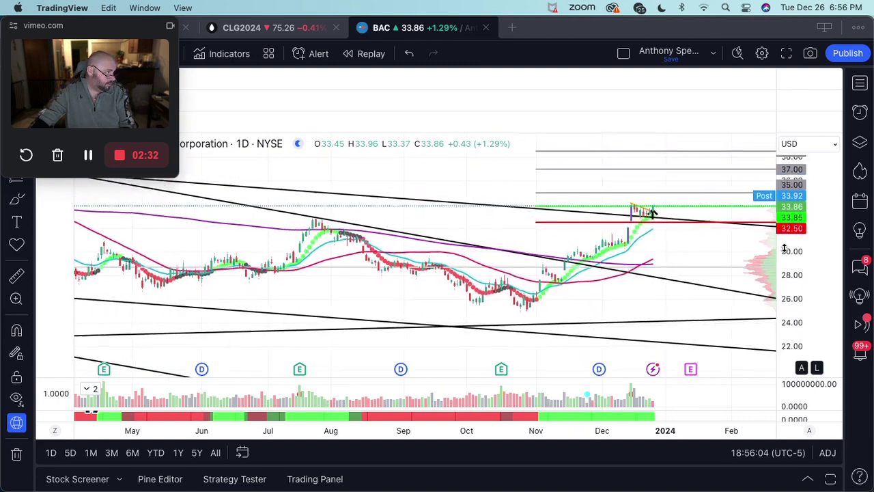
{"action": "scroll", "coordinate": [784, 248], "scroll_direction": "down", "scroll_amount": 5}
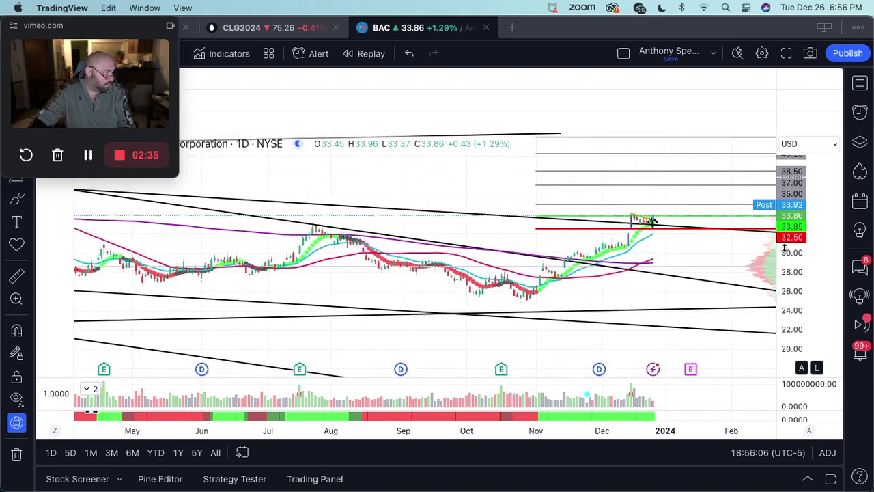
{"action": "scroll", "coordinate": [784, 248], "scroll_direction": "down", "scroll_amount": 4}
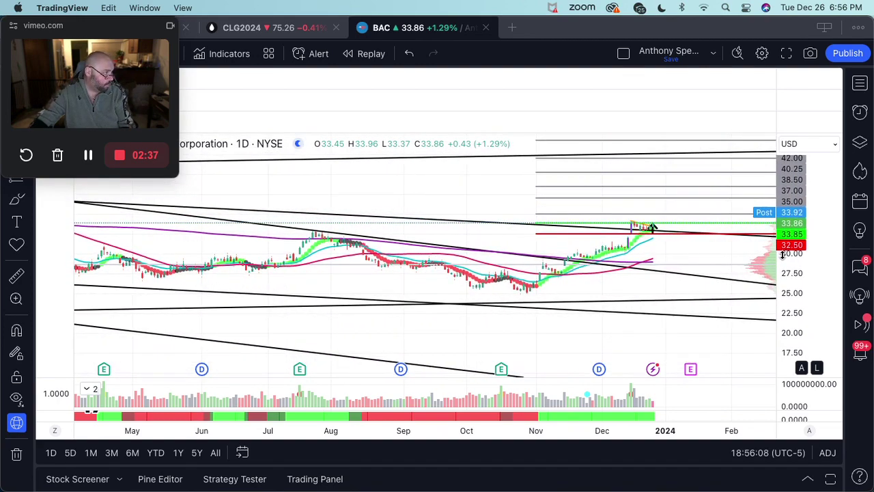
{"action": "scroll", "coordinate": [783, 254], "scroll_direction": "down", "scroll_amount": 5}
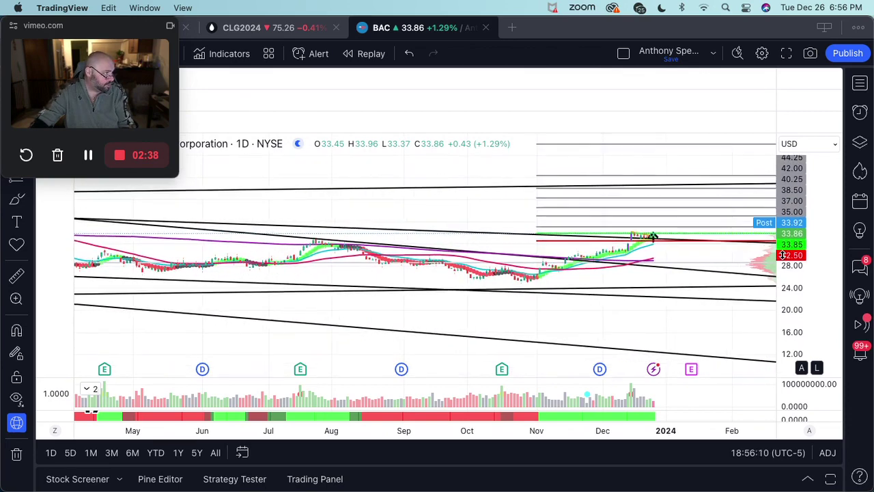
{"action": "scroll", "coordinate": [782, 254], "scroll_direction": "down", "scroll_amount": 5}
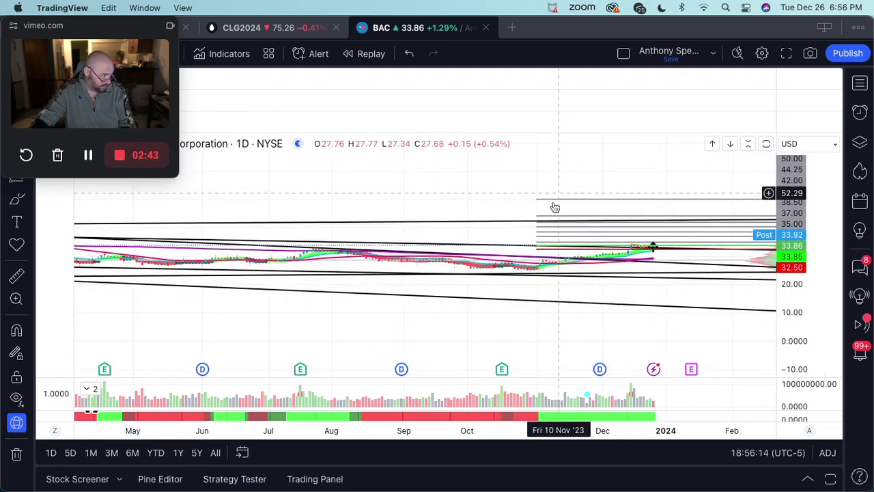
Reset the chart view and examine the November to December rally and the base of the orange consolidation pattern
{"action": "right_click", "coordinate": [455, 187]}
{"action": "left_click", "coordinate": [496, 173]}
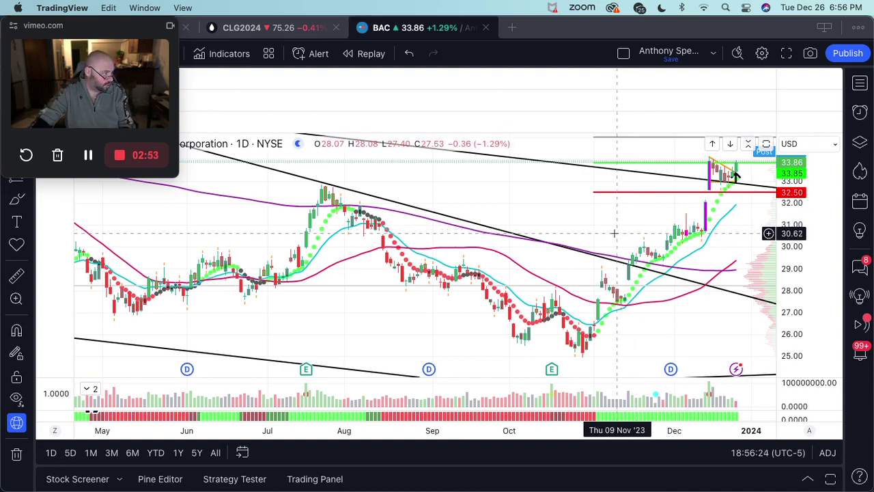
{"action": "scroll", "coordinate": [615, 234], "scroll_direction": "right", "scroll_amount": 10}
{"action": "scroll", "coordinate": [615, 233], "scroll_direction": "up", "scroll_amount": 3}
{"action": "scroll", "coordinate": [615, 233], "scroll_direction": "up", "scroll_amount": 1}
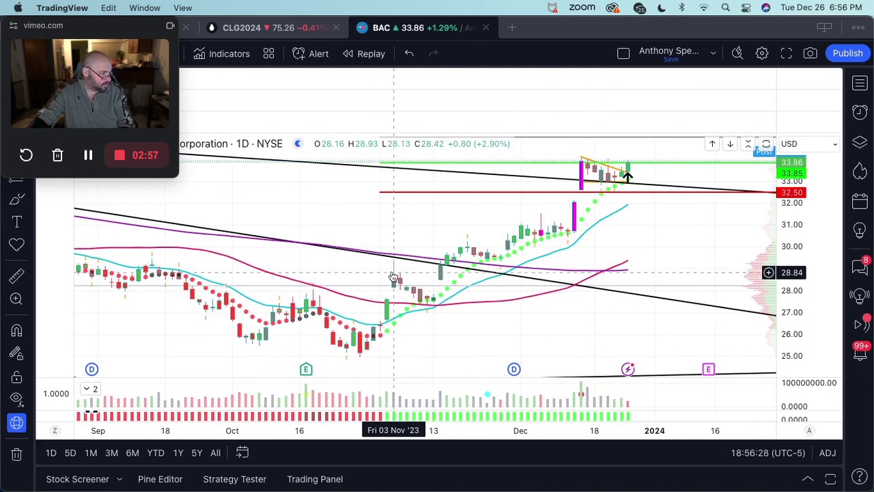
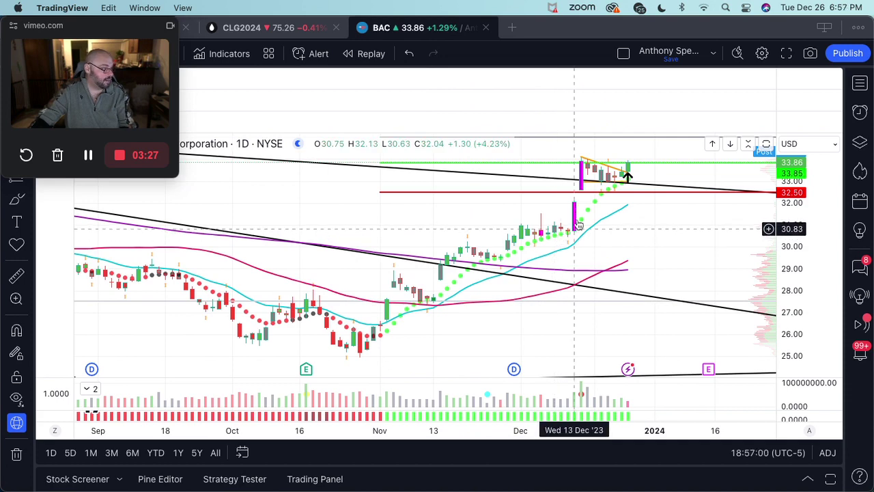
{"action": "left_click_drag", "start_coordinate": [581, 183], "coordinate": [627, 179]}
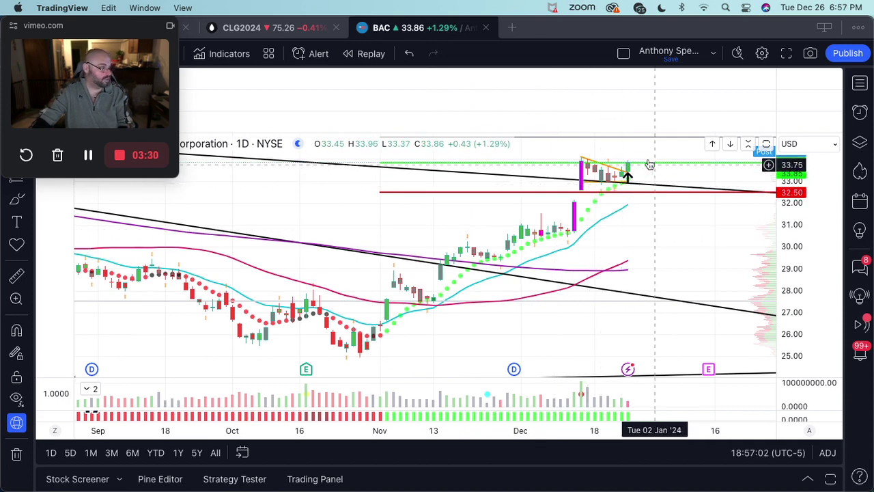
{"action": "left_click", "coordinate": [588, 185]}
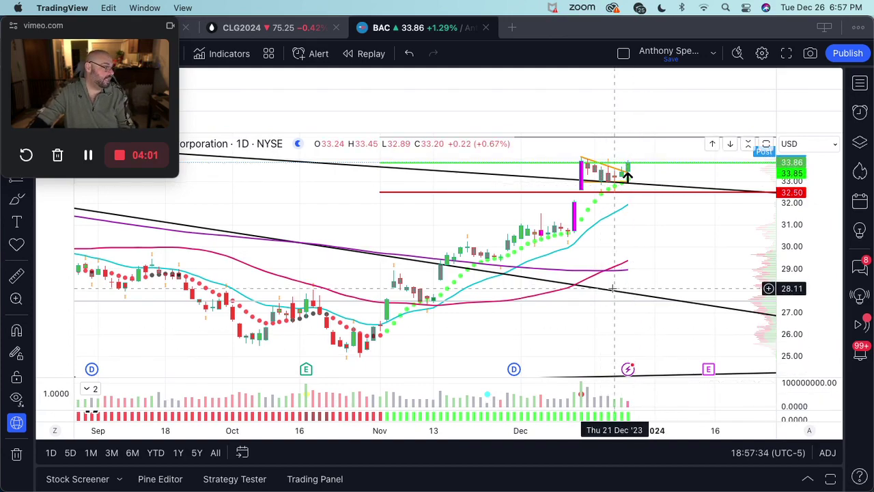
Show the chart back to spring 2023 and compress the price scale to examine the target levels up to 42.00
{"action": "scroll", "coordinate": [614, 293], "scroll_direction": "down", "scroll_amount": 2}
{"action": "scroll", "coordinate": [614, 292], "scroll_direction": "down", "scroll_amount": 4}
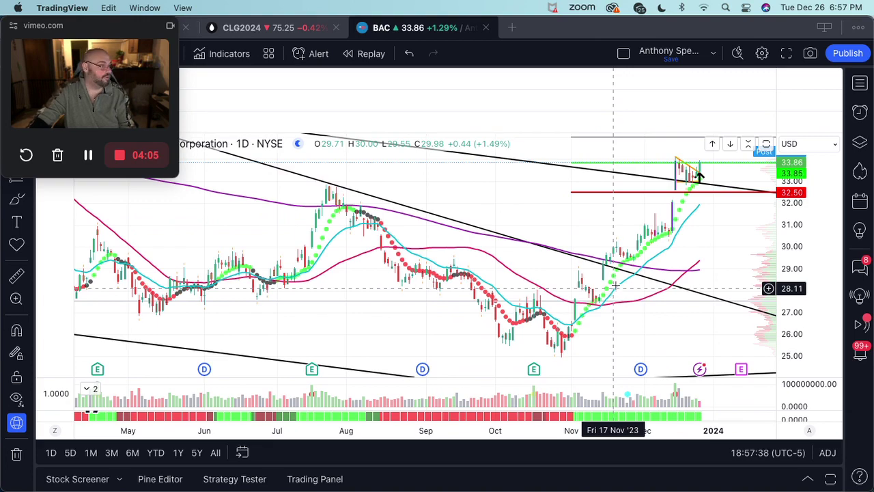
{"action": "left_click_drag", "start_coordinate": [792, 244], "coordinate": [793, 284]}
{"action": "scroll", "coordinate": [792, 284], "scroll_direction": "down", "scroll_amount": 4}
{"action": "scroll", "coordinate": [793, 285], "scroll_direction": "down", "scroll_amount": 4}
{"action": "scroll", "coordinate": [793, 284], "scroll_direction": "up", "scroll_amount": 5}
{"action": "scroll", "coordinate": [793, 284], "scroll_direction": "up", "scroll_amount": 3}
{"action": "scroll", "coordinate": [793, 285], "scroll_direction": "down", "scroll_amount": 5}
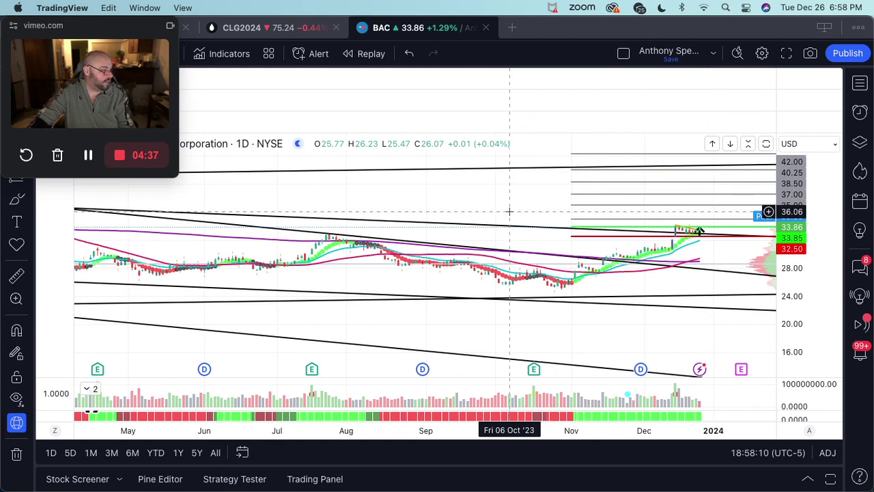
Reset the chart view and compress the price scale to review the nearest targets at 35.00, 37.00 and 38.50
{"action": "right_click", "coordinate": [512, 191]}
{"action": "left_click", "coordinate": [545, 172]}
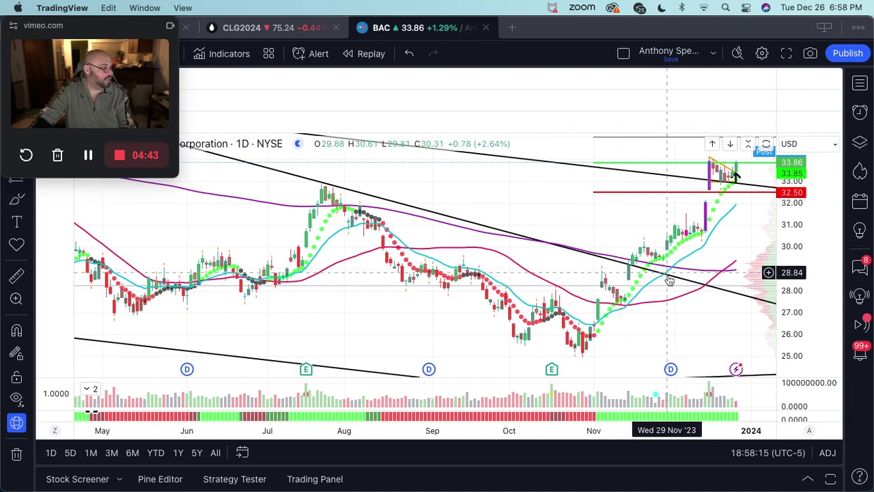
{"action": "left_click_drag", "start_coordinate": [790, 254], "coordinate": [789, 261]}
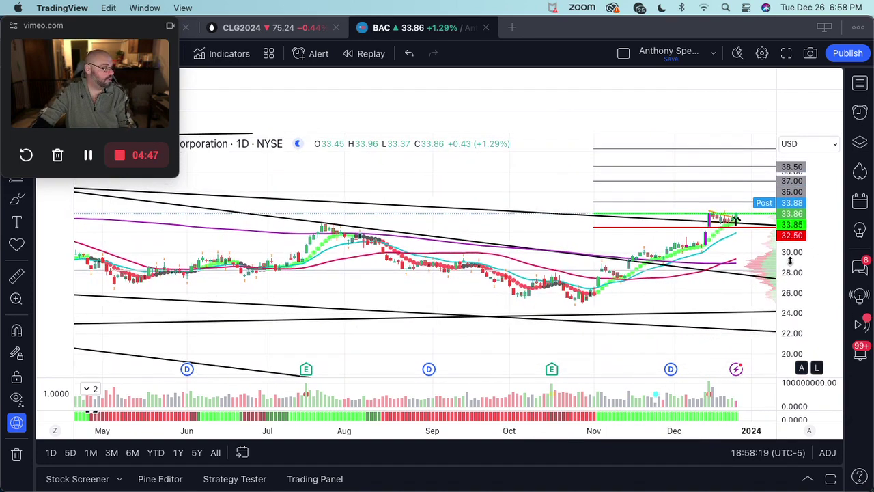
{"action": "left_click", "coordinate": [747, 203]}
{"action": "left_click_drag", "start_coordinate": [747, 206], "coordinate": [742, 179]}
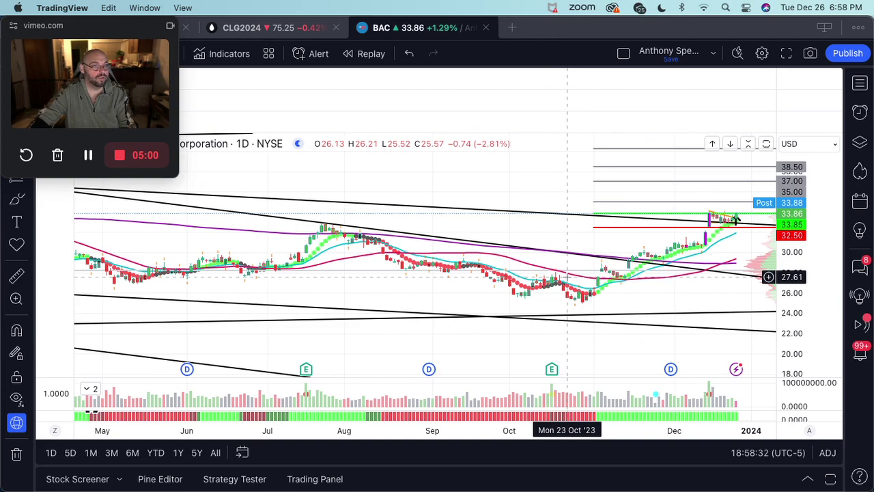
Reset the chart view and inspect the lower boundary line of the orange pattern beside the latest December candles
{"action": "right_click", "coordinate": [566, 230]}
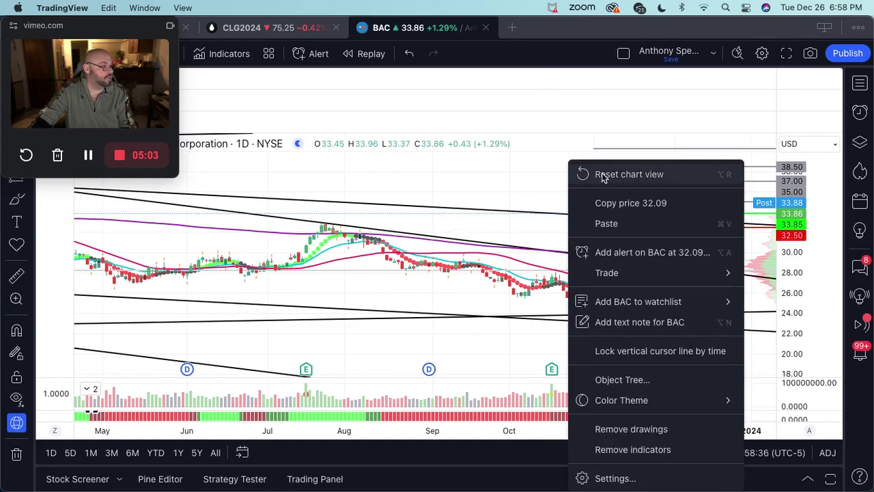
{"action": "left_click", "coordinate": [579, 120]}
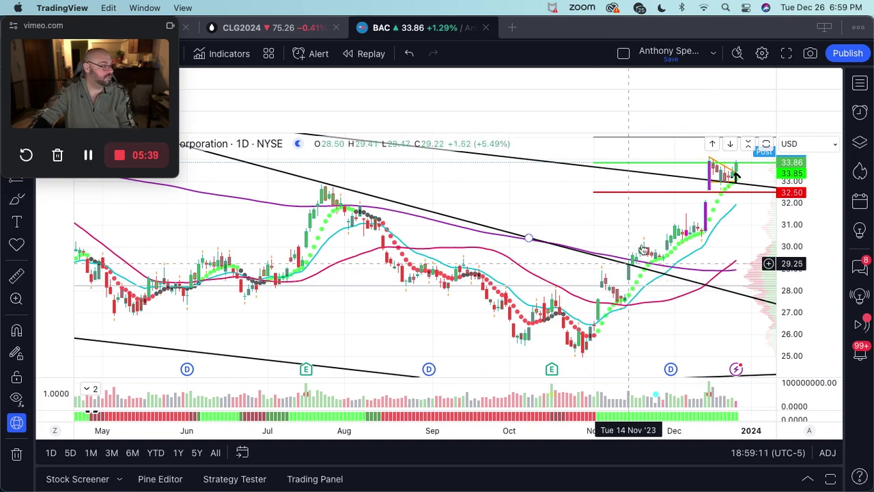
{"action": "scroll", "coordinate": [711, 202], "scroll_direction": "right", "scroll_amount": 1}
{"action": "scroll", "coordinate": [711, 202], "scroll_direction": "right", "scroll_amount": 5}
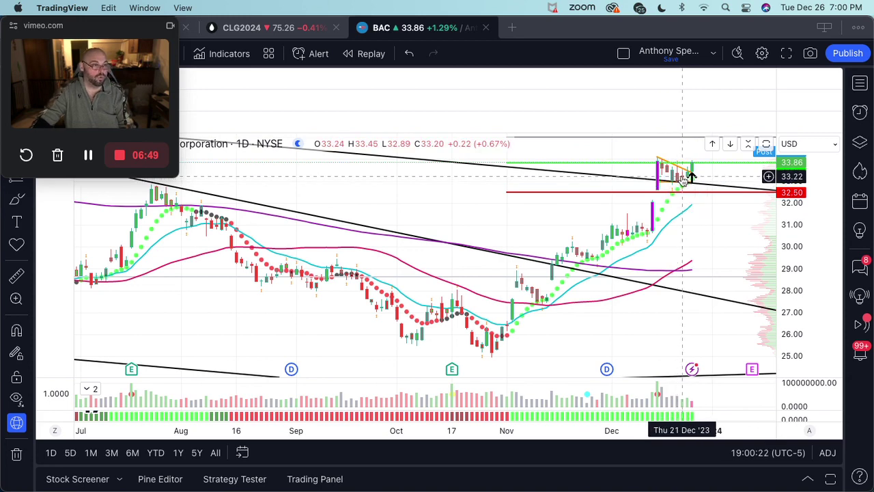
{"action": "left_click", "coordinate": [657, 182]}
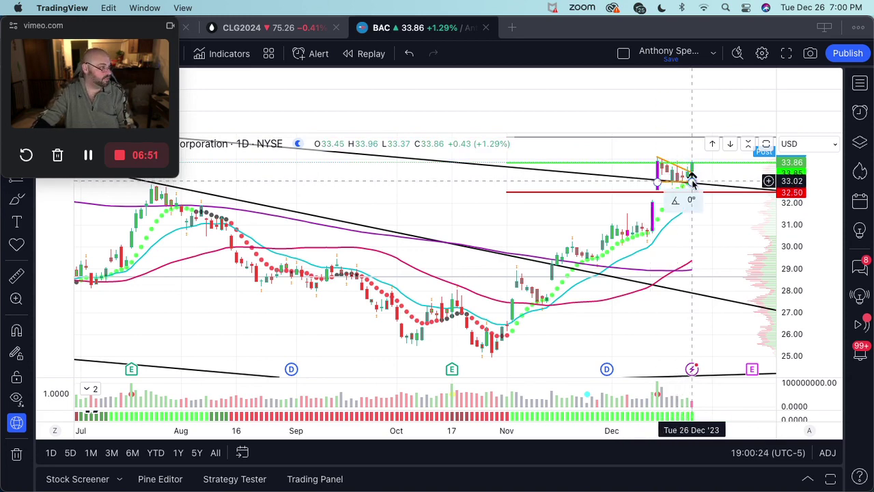
{"action": "key", "text": "Escape"}
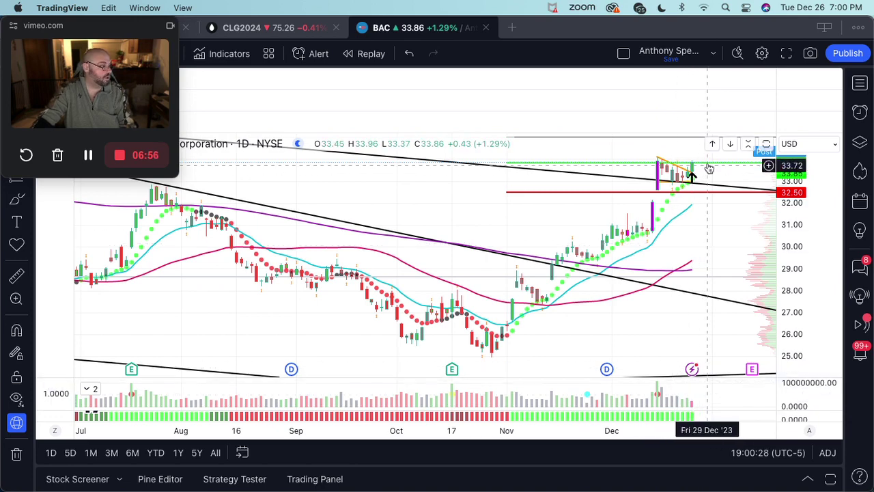
{"action": "key", "text": "Escape"}
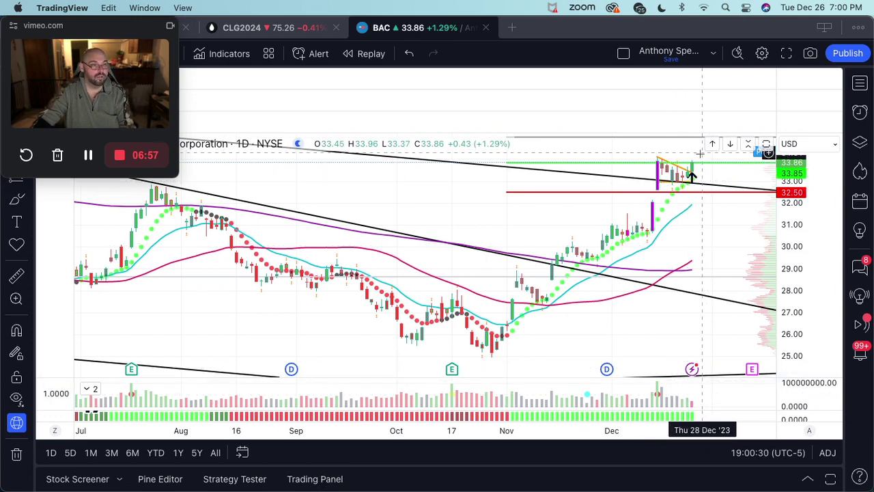